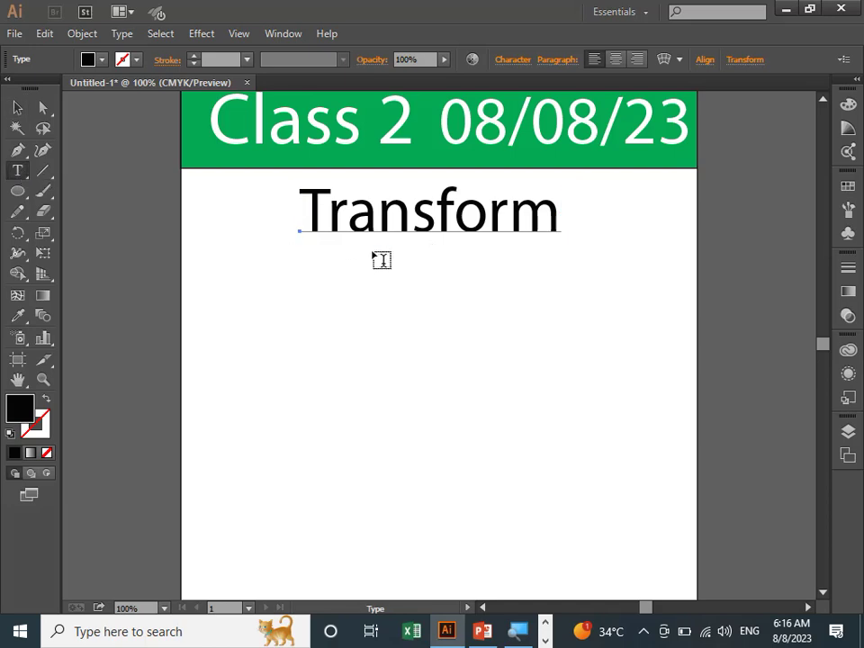
Type the note 'Scale - Size change' / 'Rotate' below the heading and scale its text box up
click(34, 193)
click(267, 387)
text(Rotat)
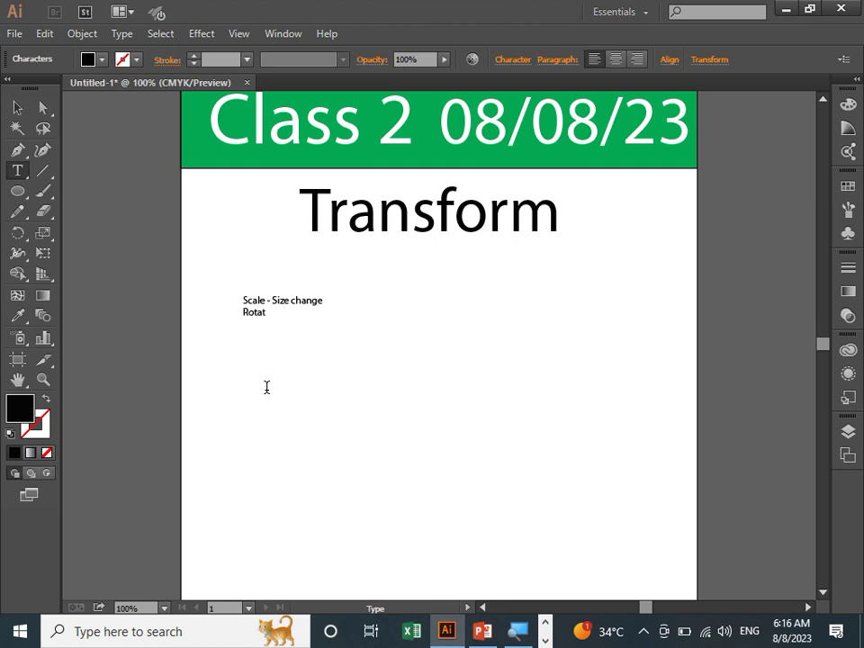
text(e)
click(17, 107)
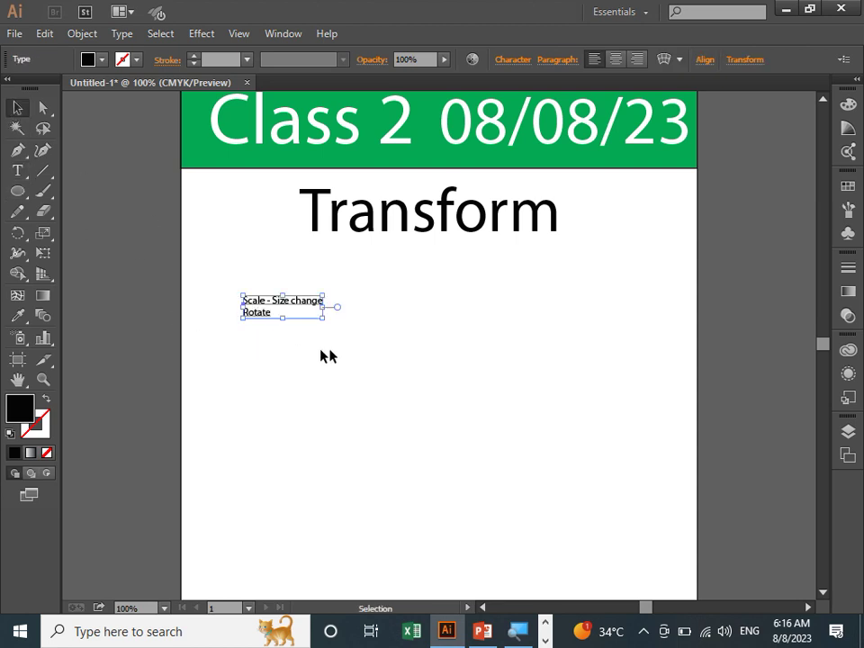
drag(325, 319, 616, 403)
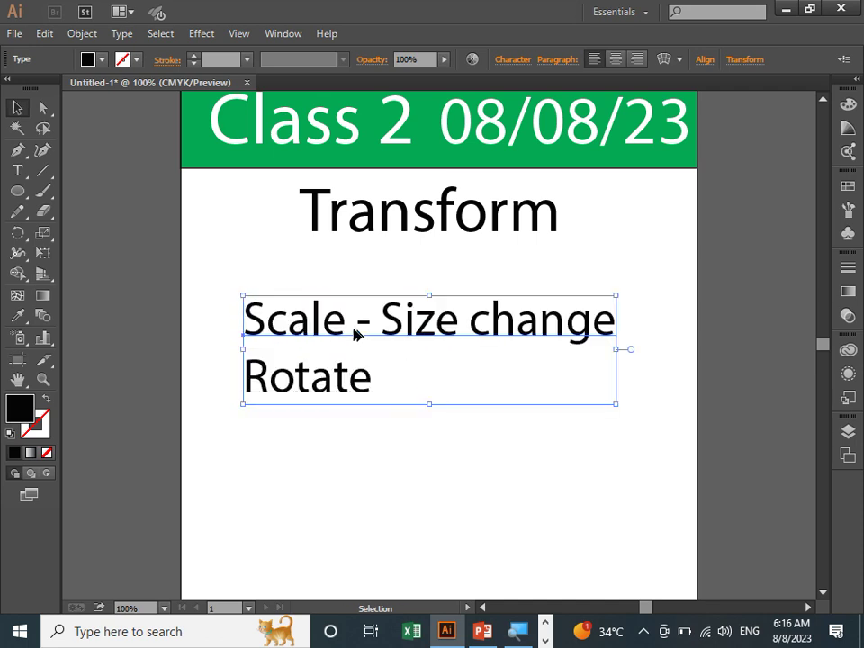
drag(349, 333, 343, 353)
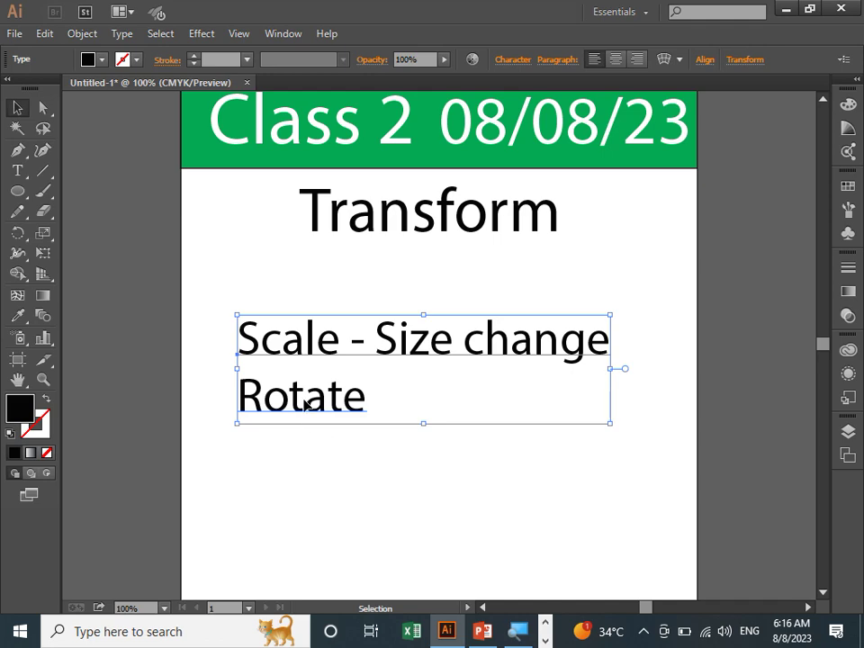
Move the Scale/Rotate note to the right and draw a rectangle on the left of the page
drag(315, 412, 616, 339)
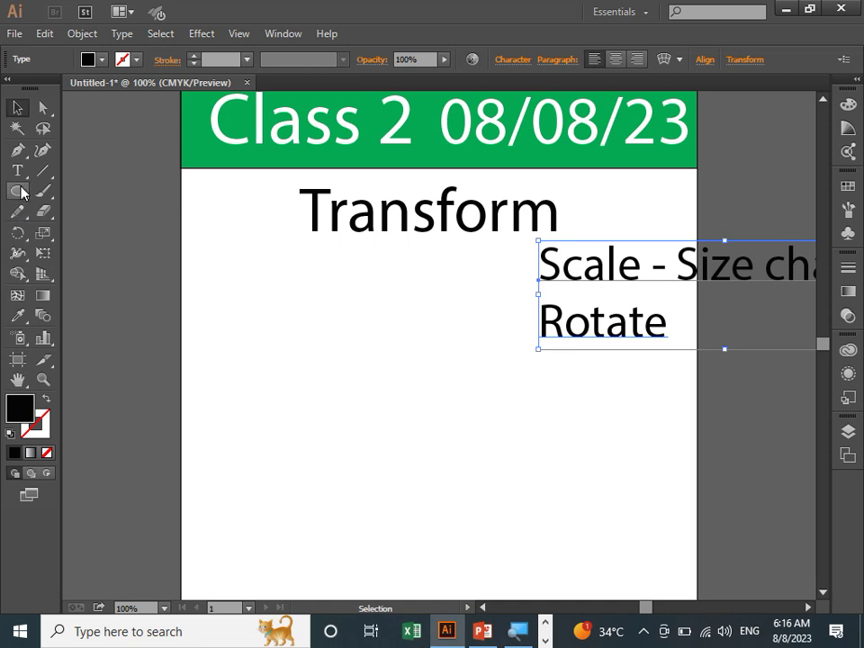
drag(17, 191, 96, 189)
drag(250, 304, 377, 418)
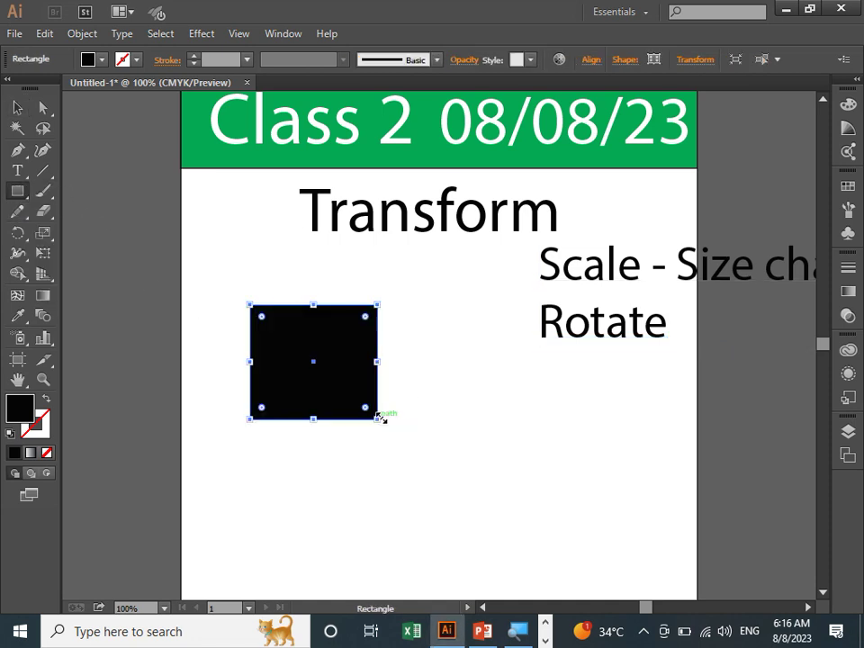
Fill the rectangle with yellow from the Swatches and zoom the view to 150%
click(89, 60)
click(71, 88)
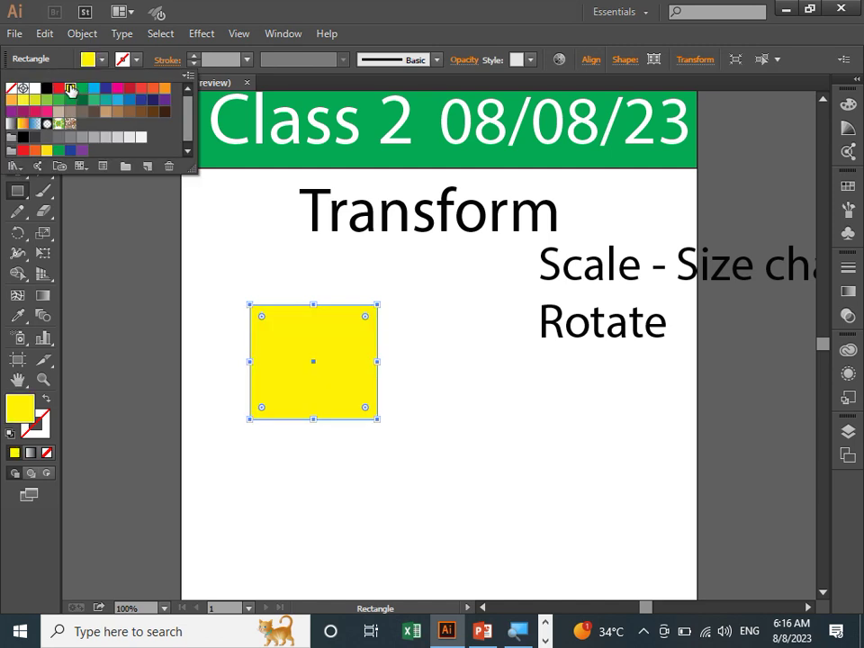
click(319, 389)
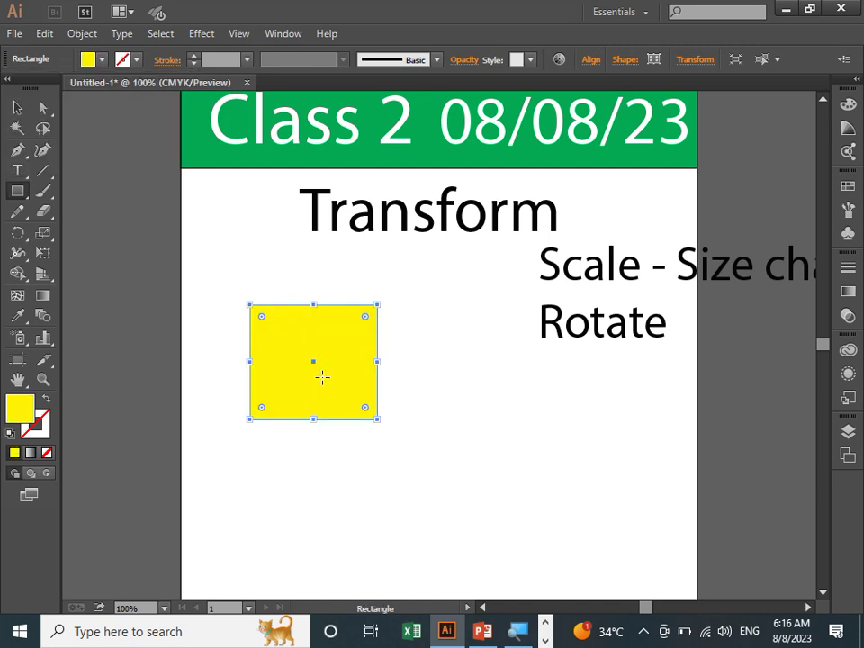
key(ctrl+plus)
drag(380, 385, 511, 396)
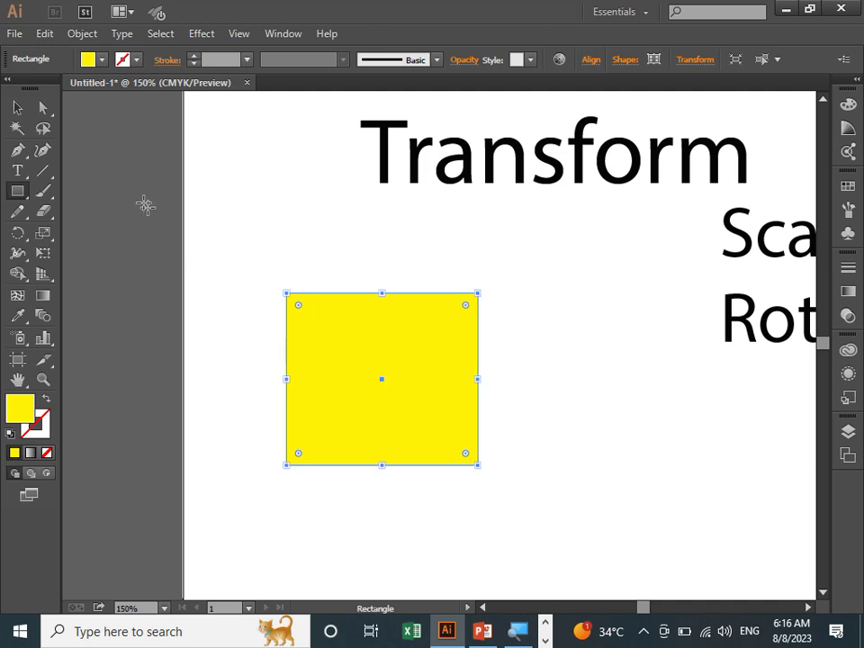
click(15, 108)
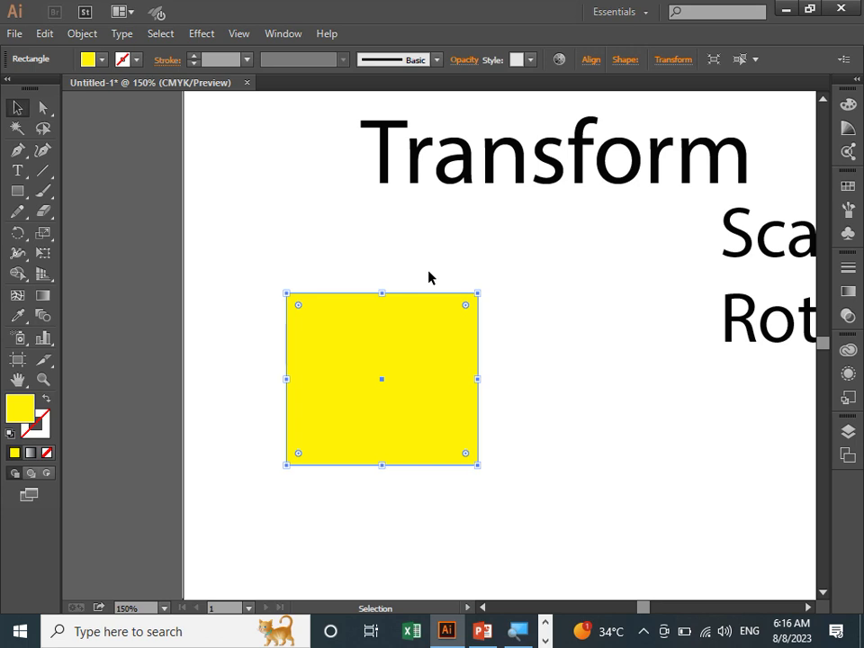
Type 'Width' and 'Height' labels to the right of the yellow rectangle
click(18, 171)
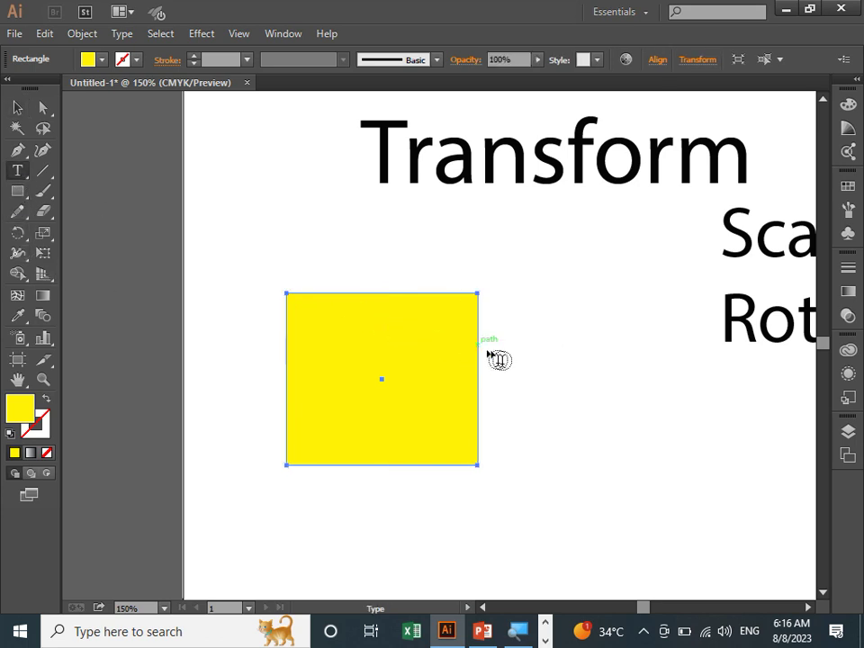
click(240, 469)
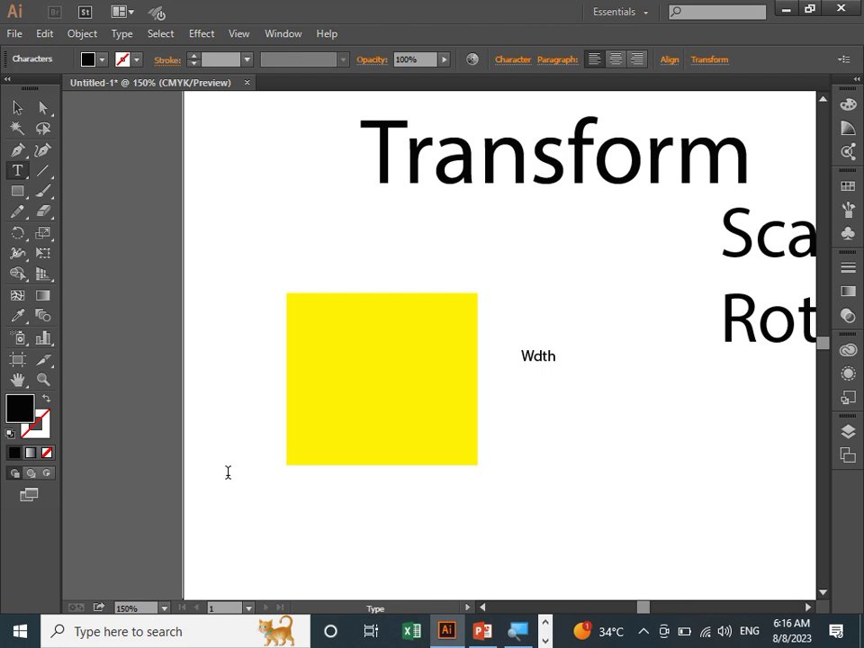
text(i)
key(End)
text(ight)
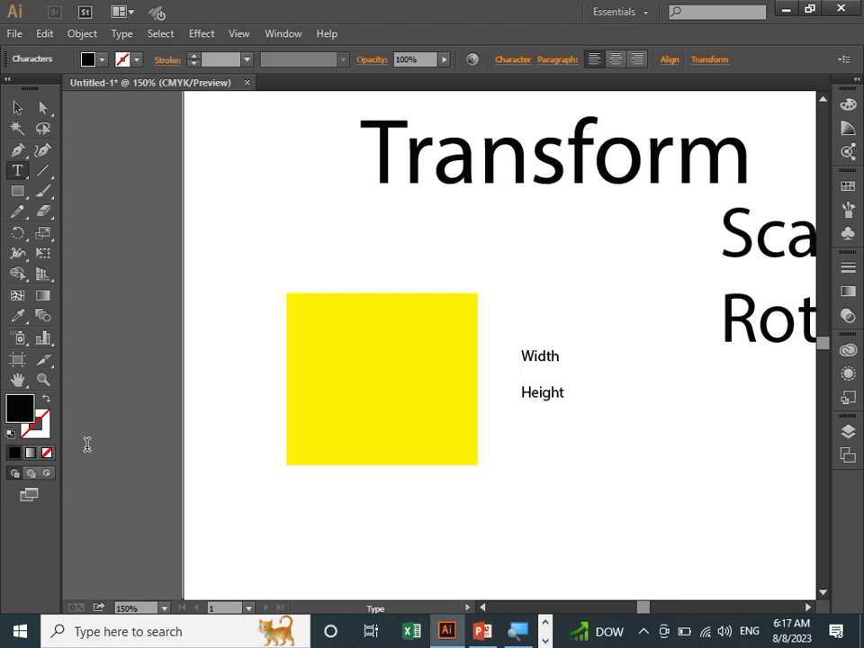
Enlarge the Width/Height labels and shift them slightly right
click(18, 107)
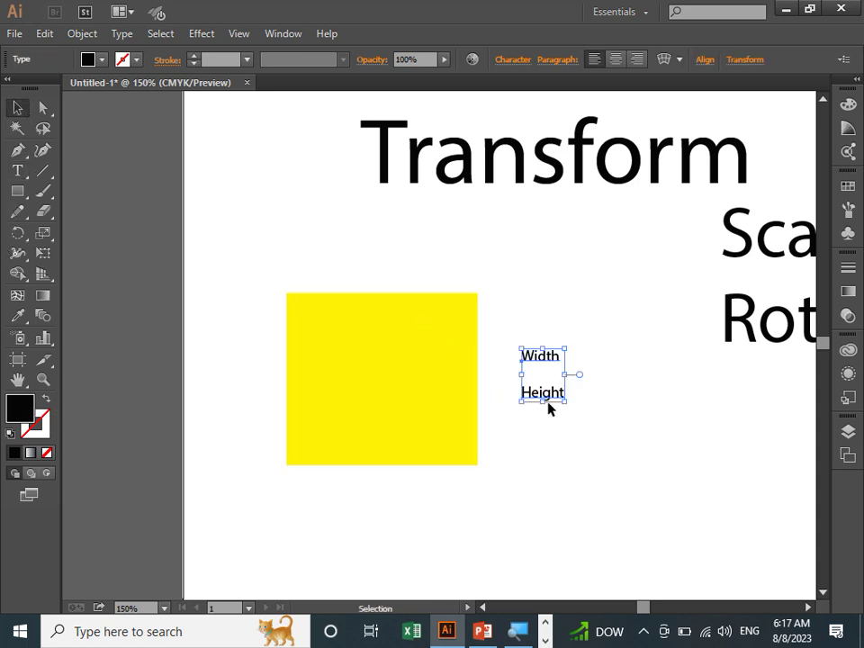
drag(563, 402, 627, 465)
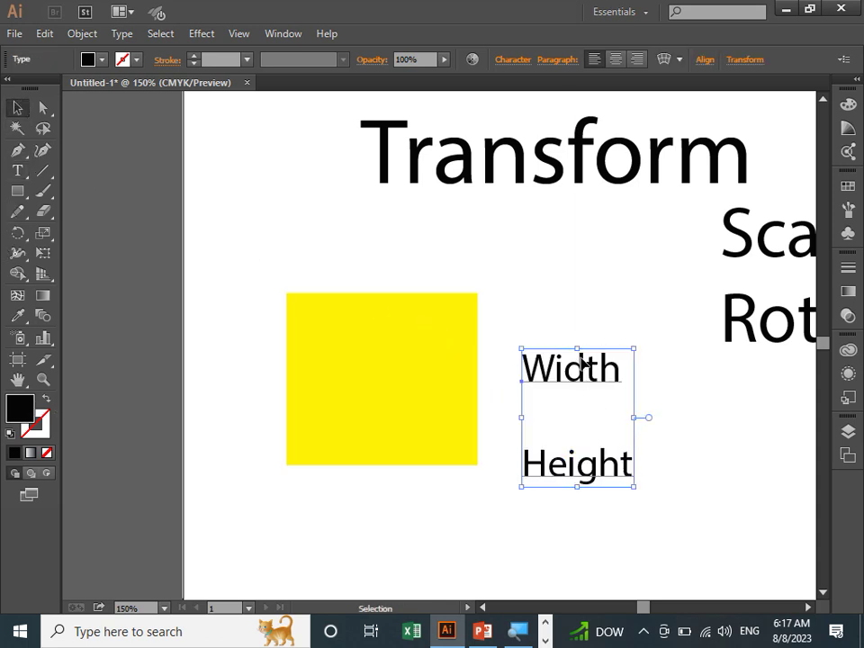
drag(583, 361, 605, 381)
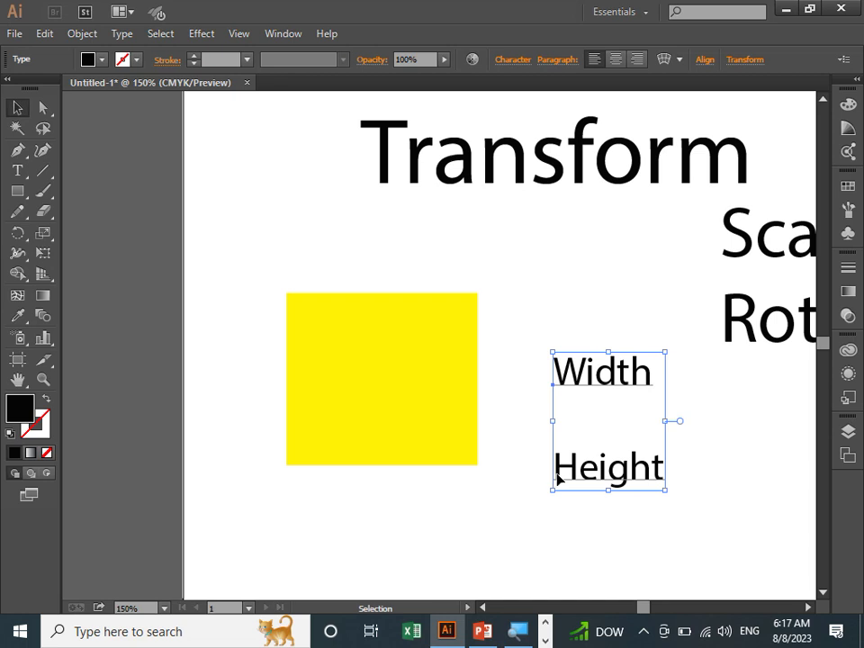
click(365, 327)
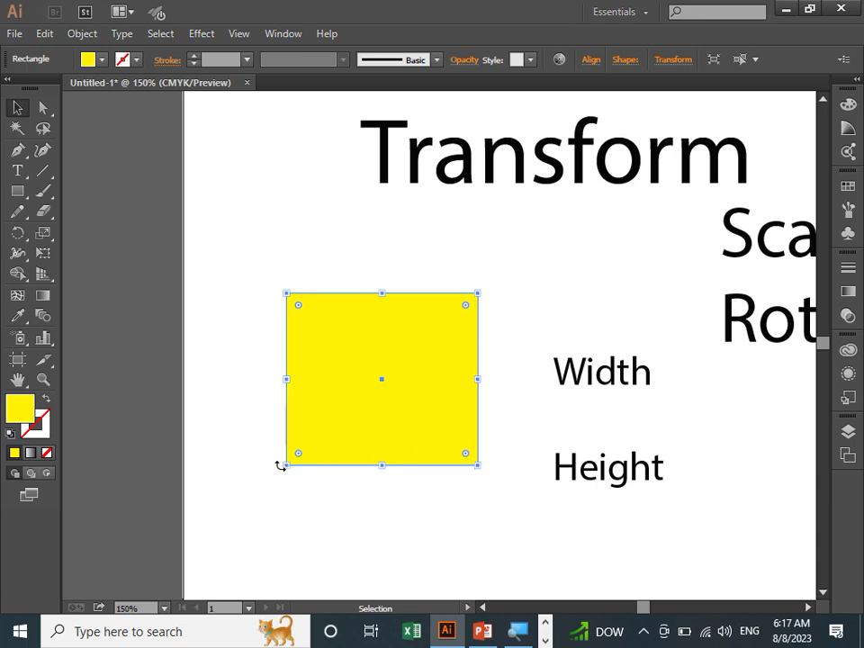
Move the labels further right and enlarge the yellow rectangle by its corners, undoing one resize
drag(582, 475, 665, 474)
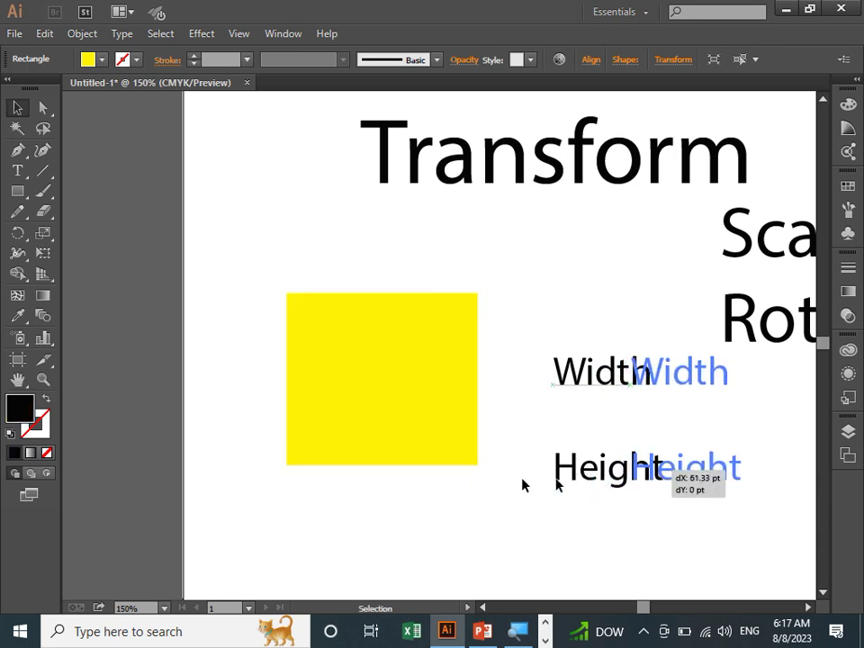
drag(556, 485, 556, 485)
click(482, 468)
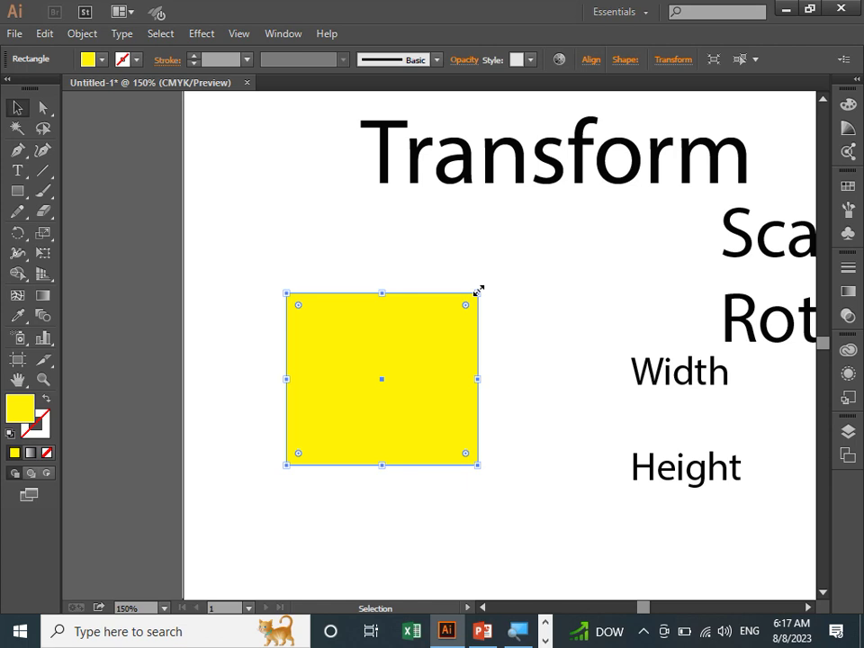
mouse_move(478, 292)
mouse_down()
mouse_move(557, 220)
mouse_move(371, 396)
mouse_move(400, 351)
mouse_move(459, 293)
mouse_move(504, 260)
mouse_move(522, 259)
mouse_move(518, 250)
mouse_up()
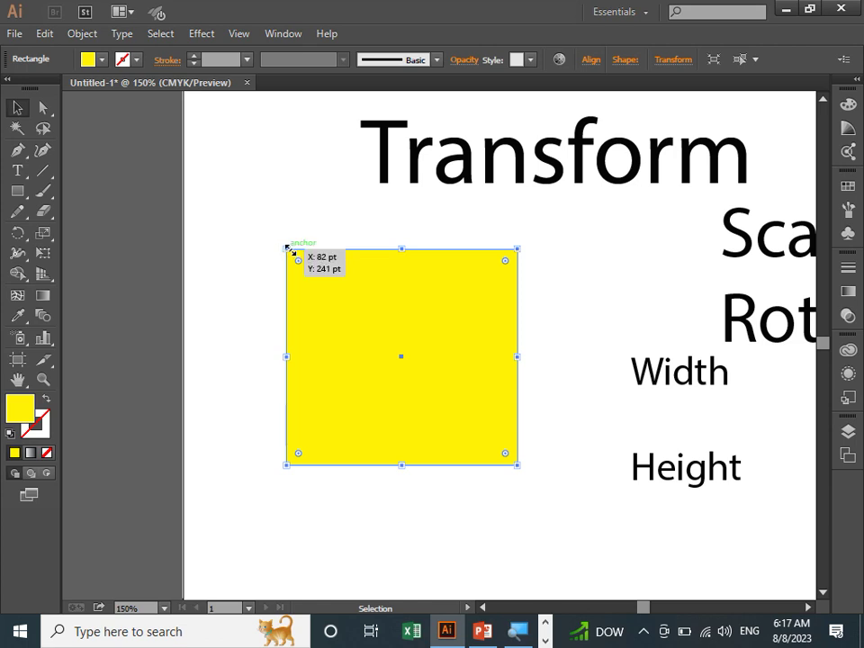
mouse_move(286, 250)
mouse_down()
mouse_move(373, 322)
mouse_move(214, 201)
mouse_move(236, 218)
mouse_up()
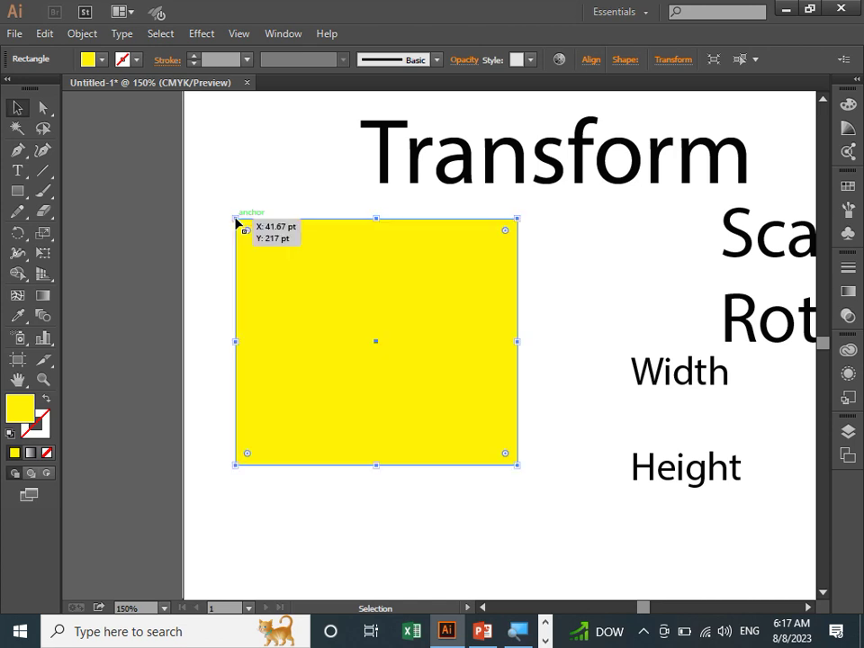
key(ctrl+z)
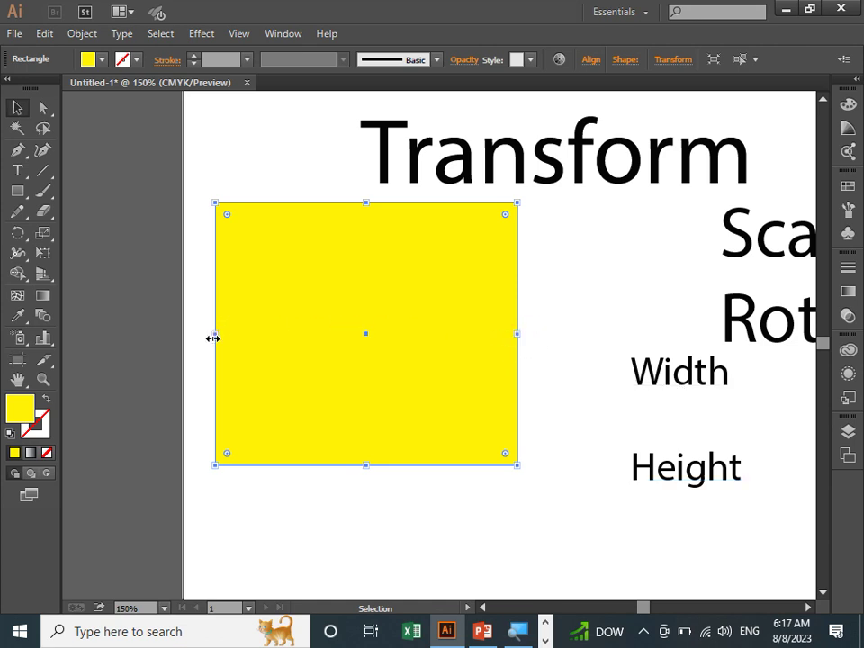
Adjust the rectangle's right and left edges to narrow its width
drag(518, 335, 634, 346)
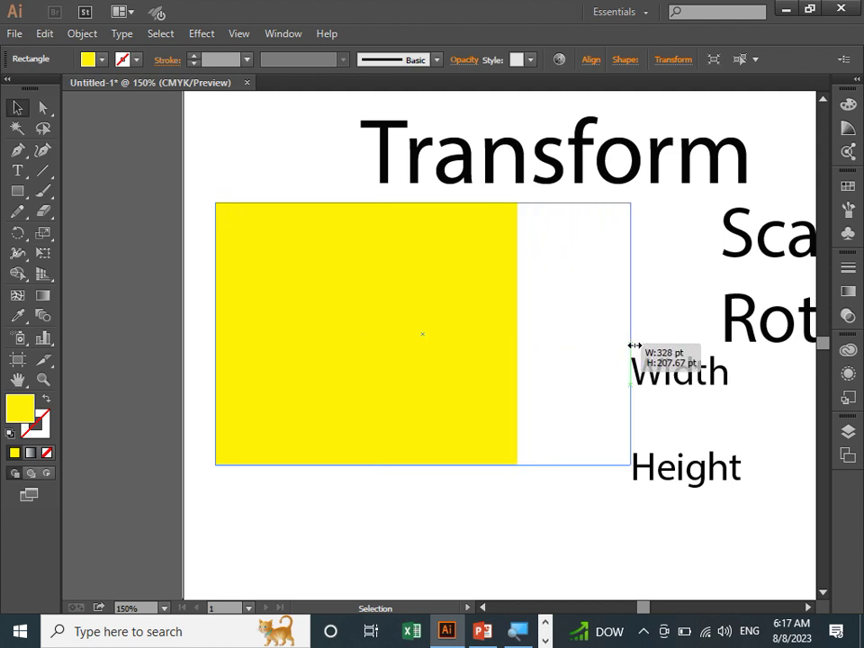
mouse_move(635, 346)
mouse_down()
mouse_move(326, 335)
mouse_move(559, 351)
mouse_up()
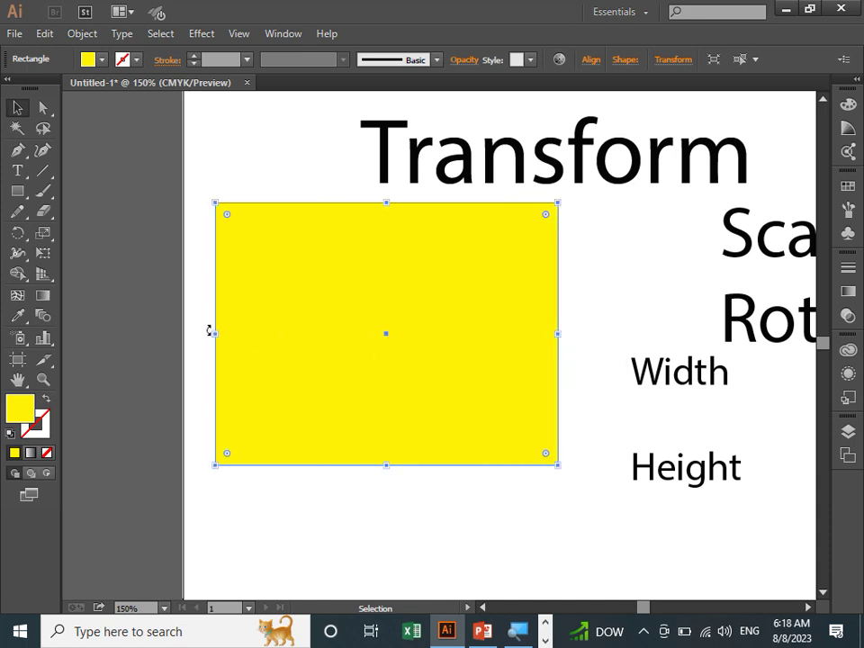
mouse_move(213, 333)
mouse_down()
mouse_move(409, 341)
mouse_move(205, 342)
mouse_move(331, 344)
mouse_up()
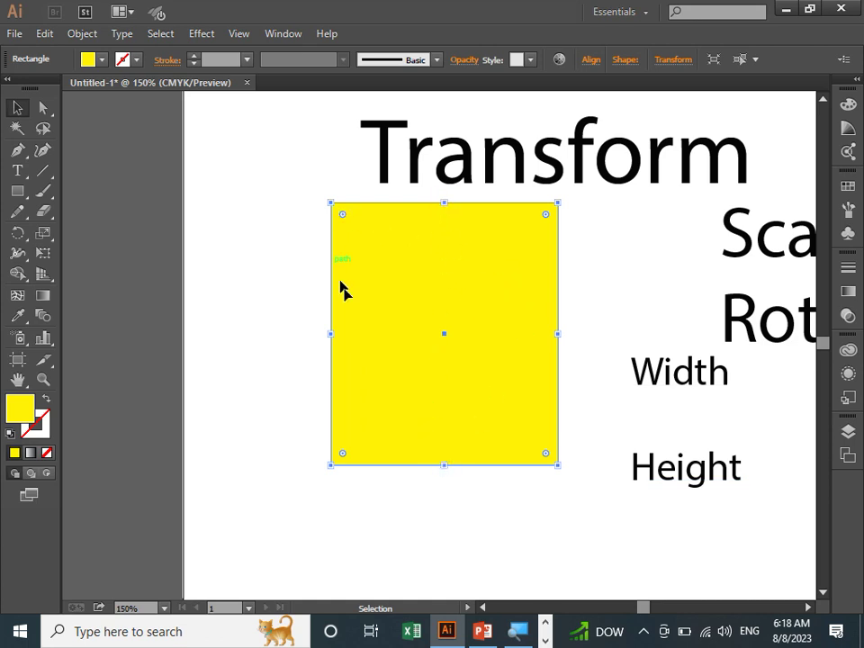
scroll(450, 270, up, 1)
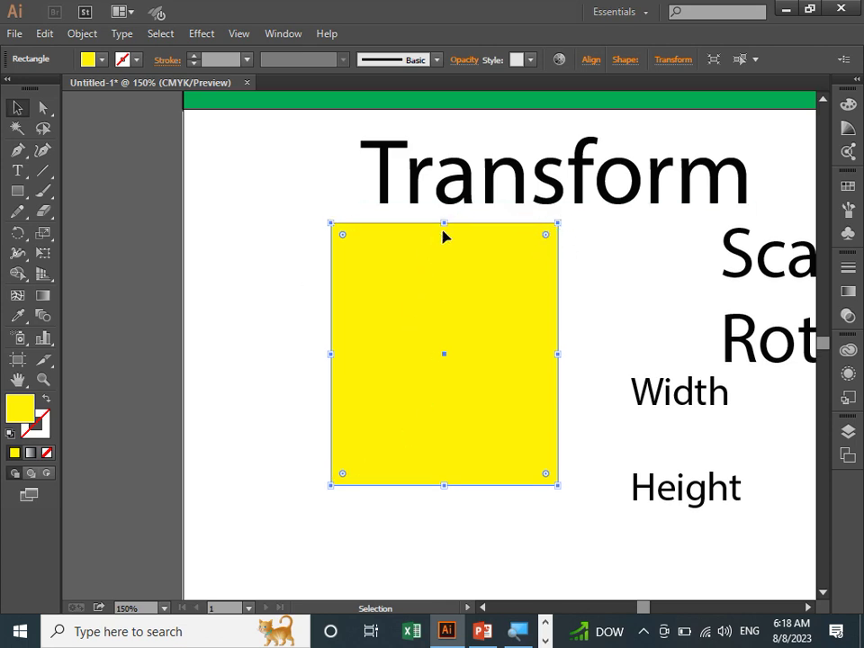
Adjust the top and bottom edges so the rectangle is roughly 179 × 186 pt
mouse_move(445, 224)
mouse_down()
mouse_move(448, 275)
mouse_move(453, 190)
mouse_move(457, 250)
mouse_up()
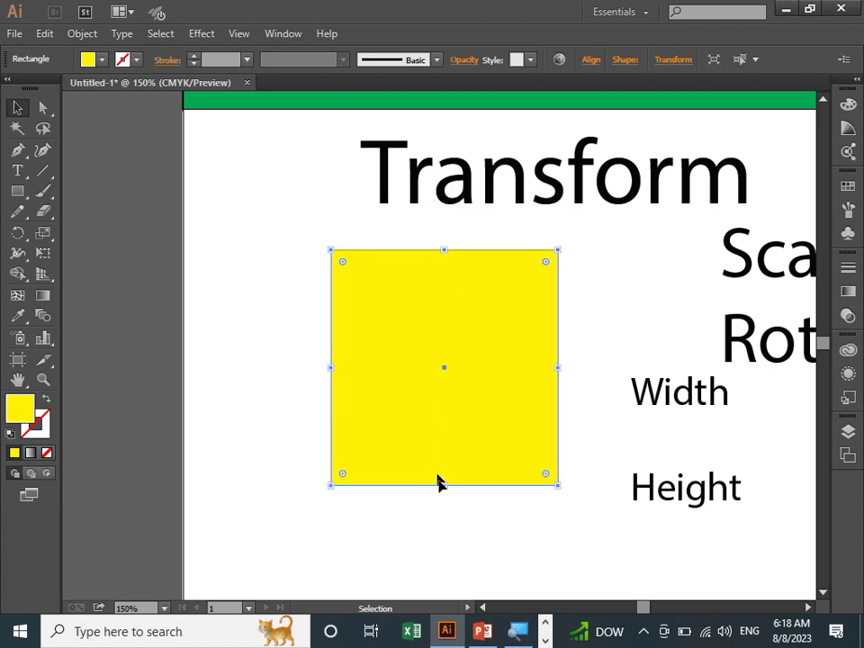
mouse_move(444, 486)
mouse_down()
mouse_move(447, 581)
mouse_move(455, 465)
mouse_up()
drag(482, 374, 442, 402)
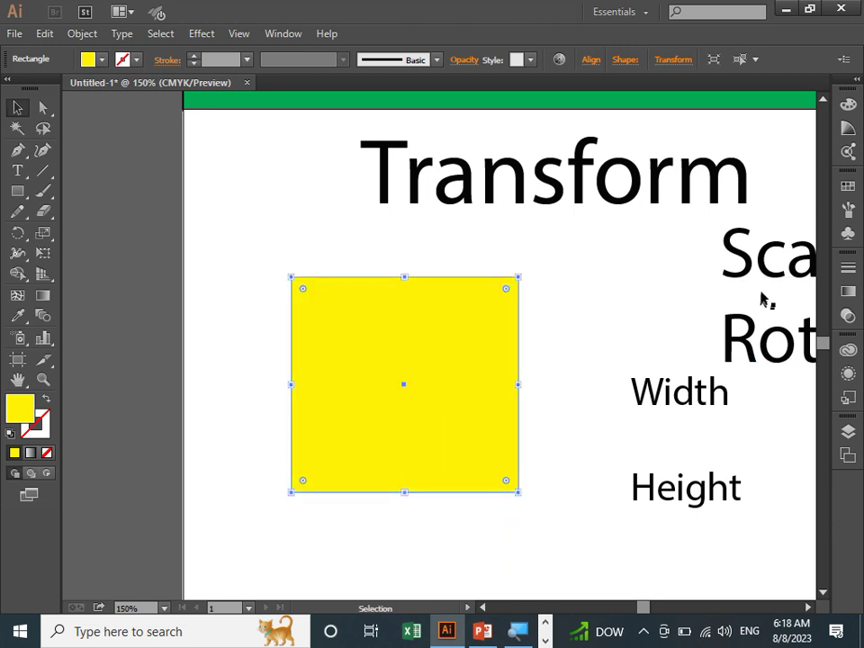
key(space)
mouse_move(598, 351)
mouse_down()
mouse_move(577, 262)
mouse_move(453, 293)
mouse_move(489, 256)
mouse_up()
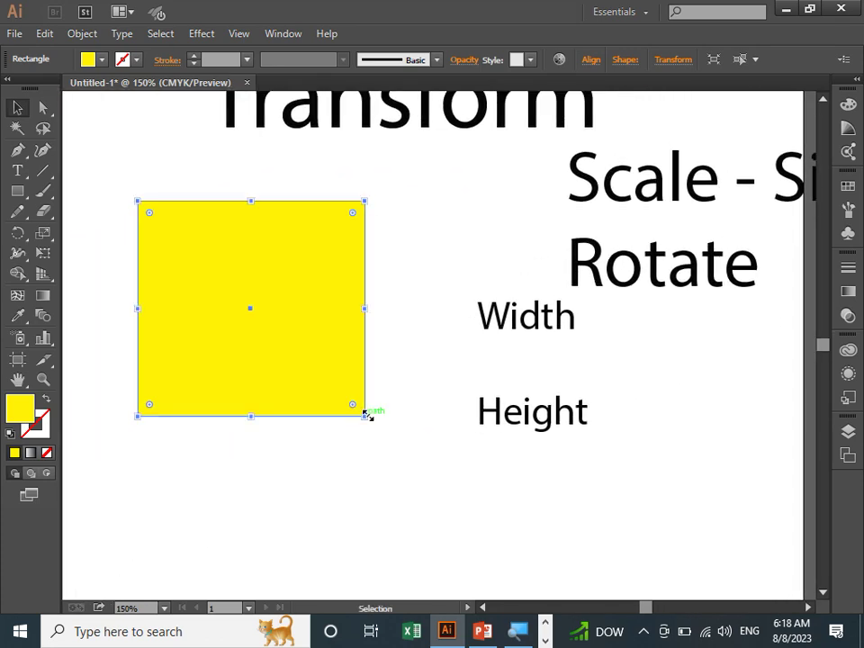
Delete the yellow rectangle and place a Gerbera symbol from the Symbols panel at the left
key(Delete)
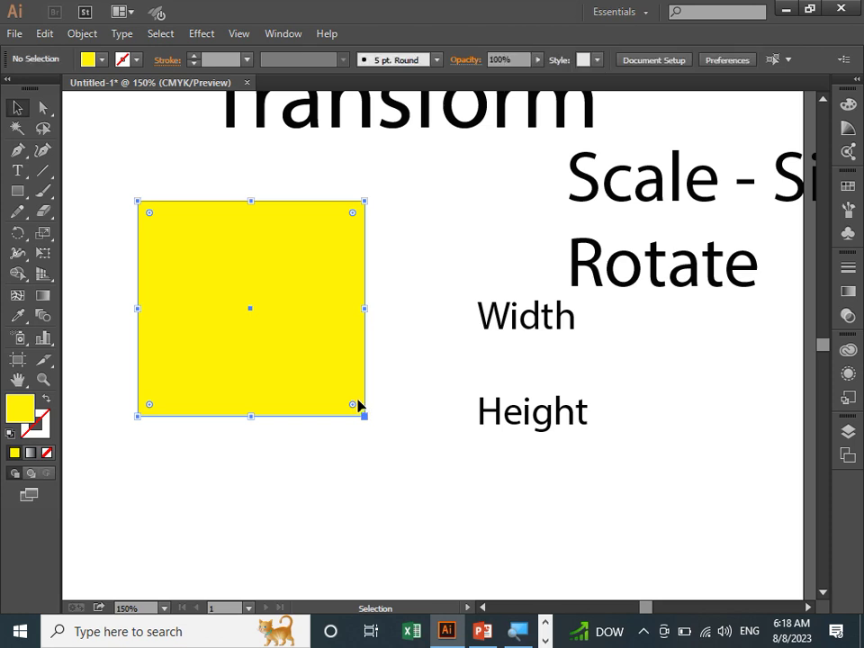
click(847, 234)
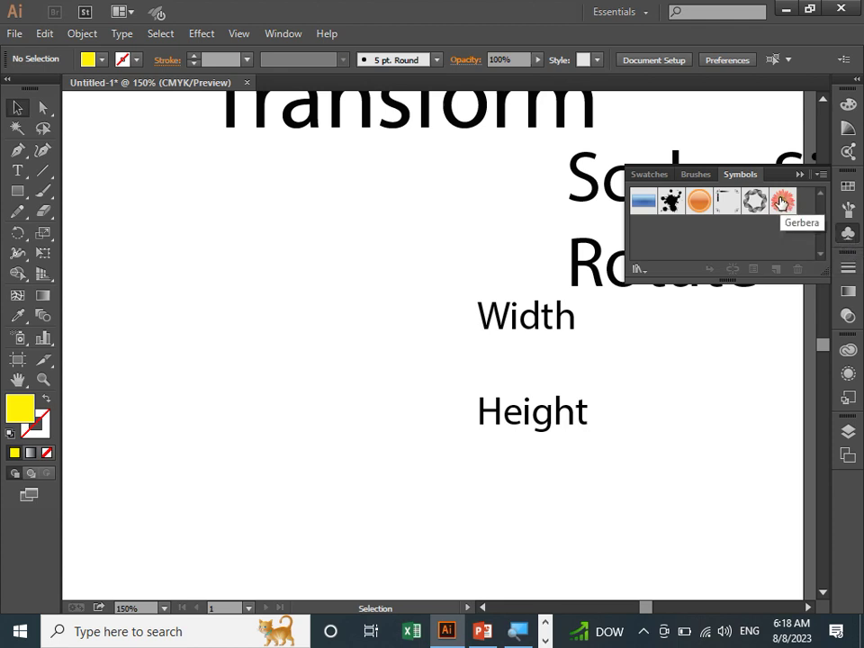
drag(780, 202, 253, 268)
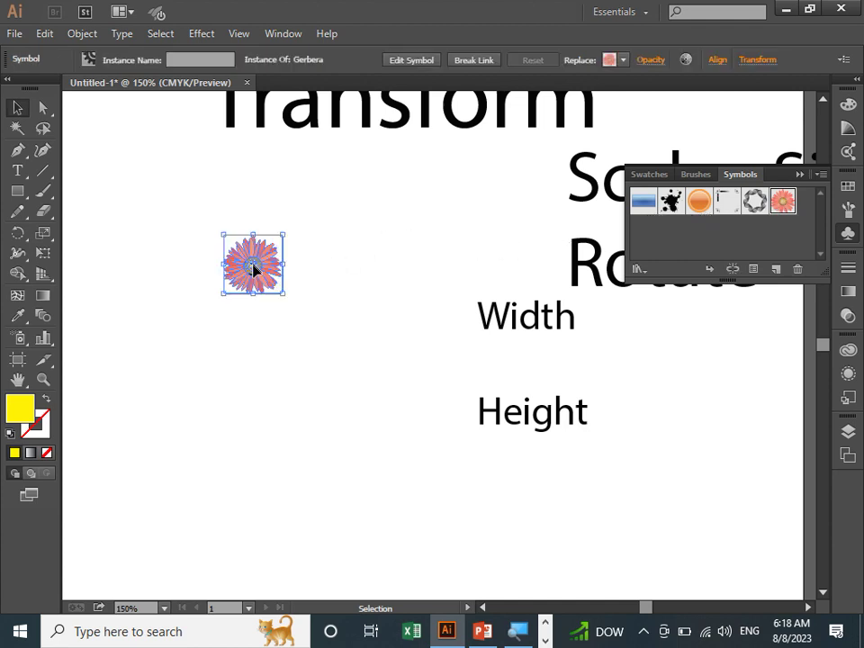
click(283, 374)
Zoom in to 200% and move the Gerbera flower toward the upper left
key(ctrl+plus)
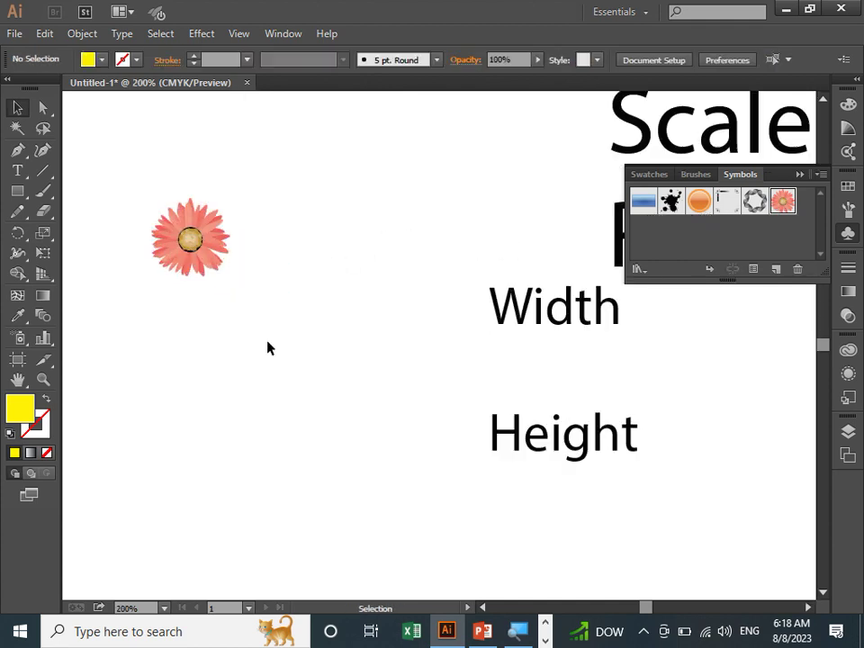
drag(226, 268, 323, 312)
click(278, 281)
drag(277, 281, 238, 245)
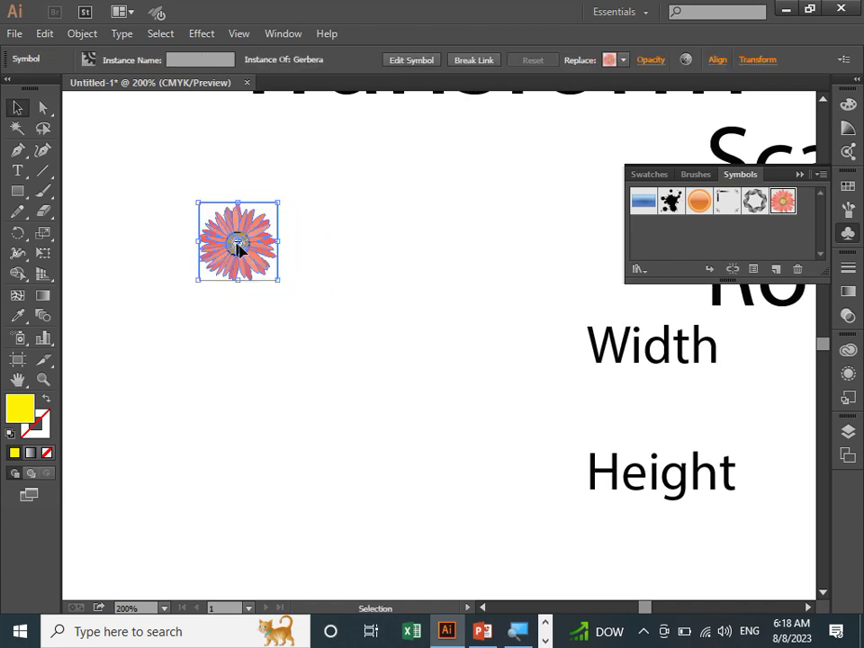
Paste a copy of the flower below it and stretch it to about 169 × 115 pt
key(ctrl+c)
key(ctrl+v)
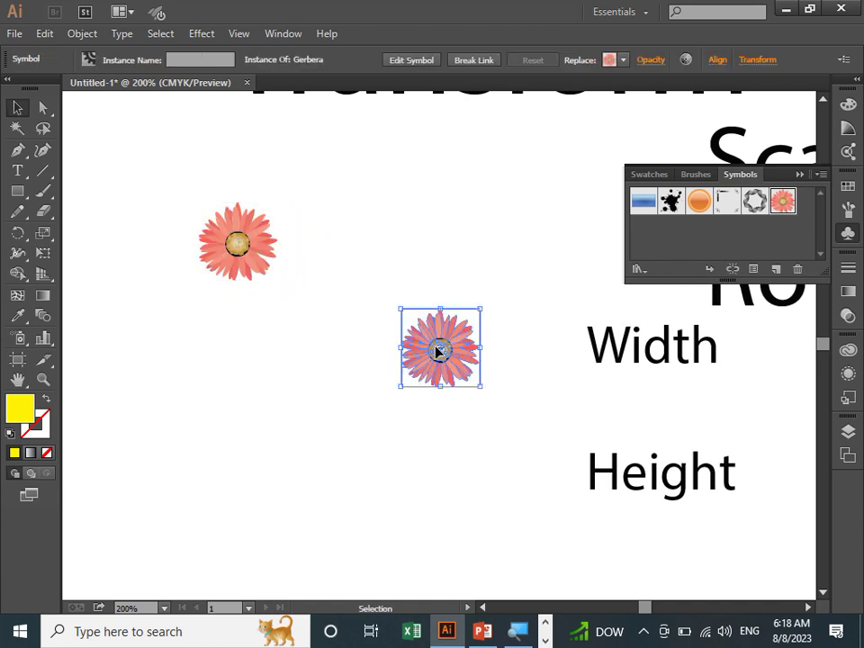
mouse_move(440, 351)
mouse_down()
mouse_move(254, 399)
mouse_move(247, 375)
mouse_up()
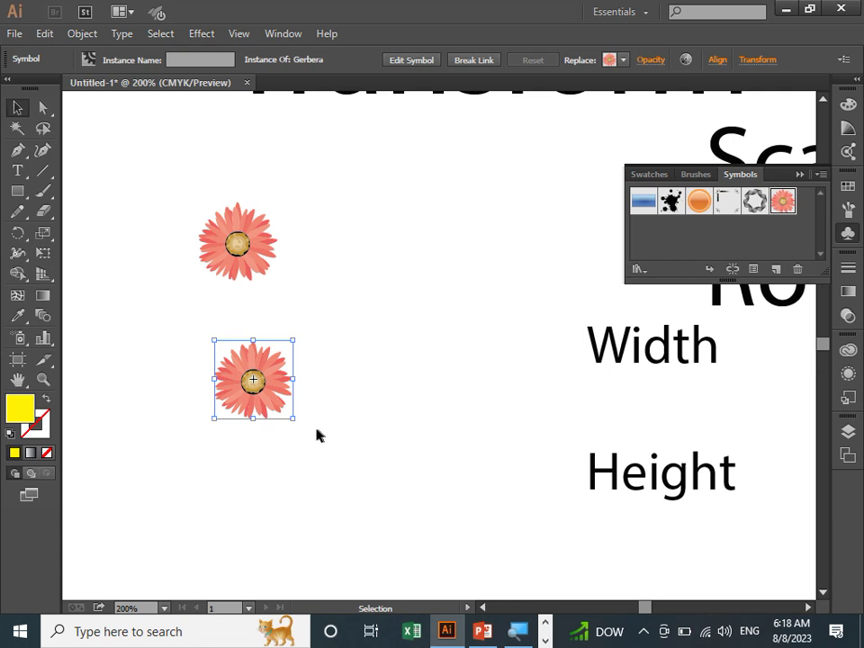
drag(293, 417, 507, 534)
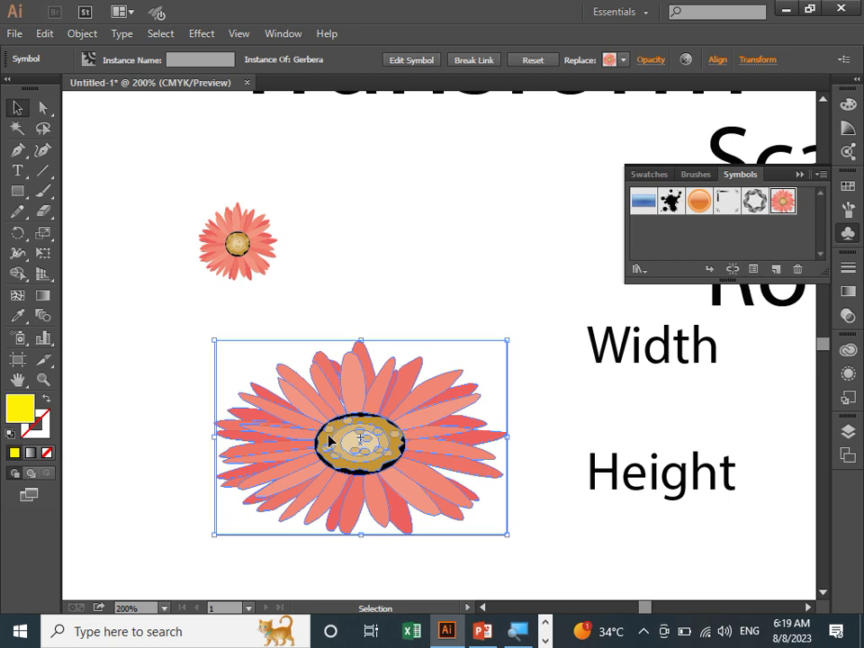
Paste another flower copy below the small one and stretch it taller, to about 113 × 151 pt
key(ctrl+z)
click(235, 251)
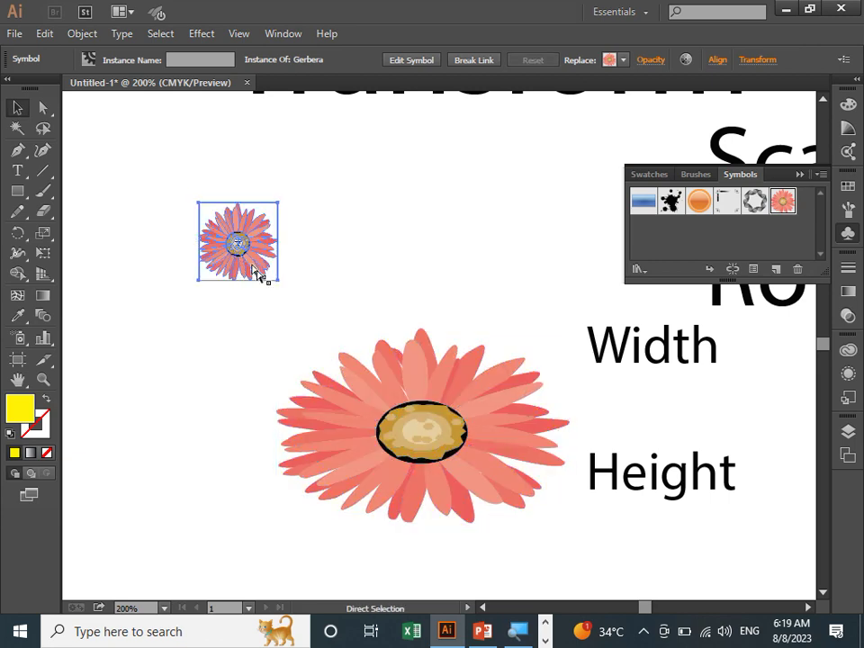
key(ctrl+c)
key(ctrl+v)
drag(442, 359, 145, 363)
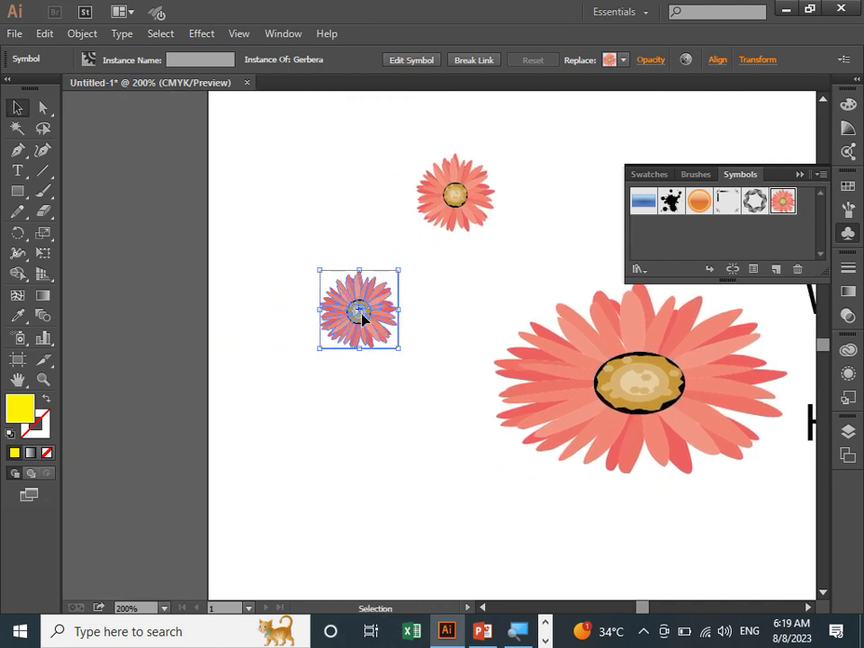
drag(359, 311, 302, 320)
drag(343, 360, 438, 511)
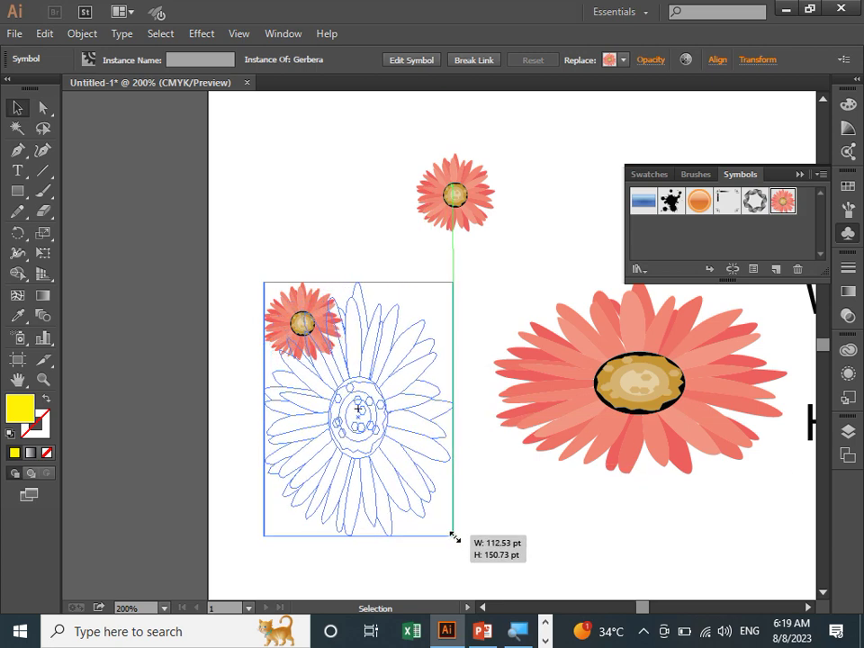
drag(438, 511, 466, 547)
click(505, 537)
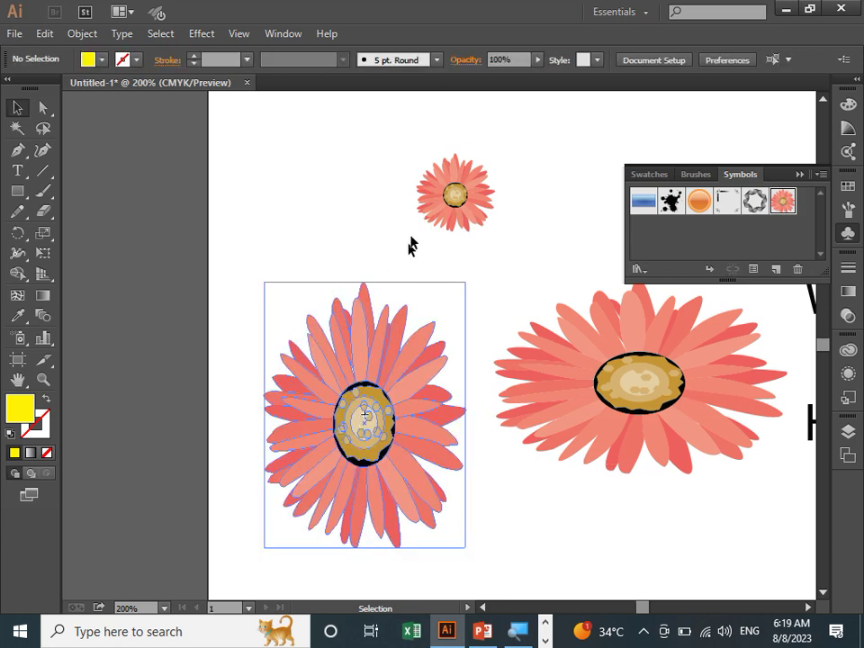
click(435, 194)
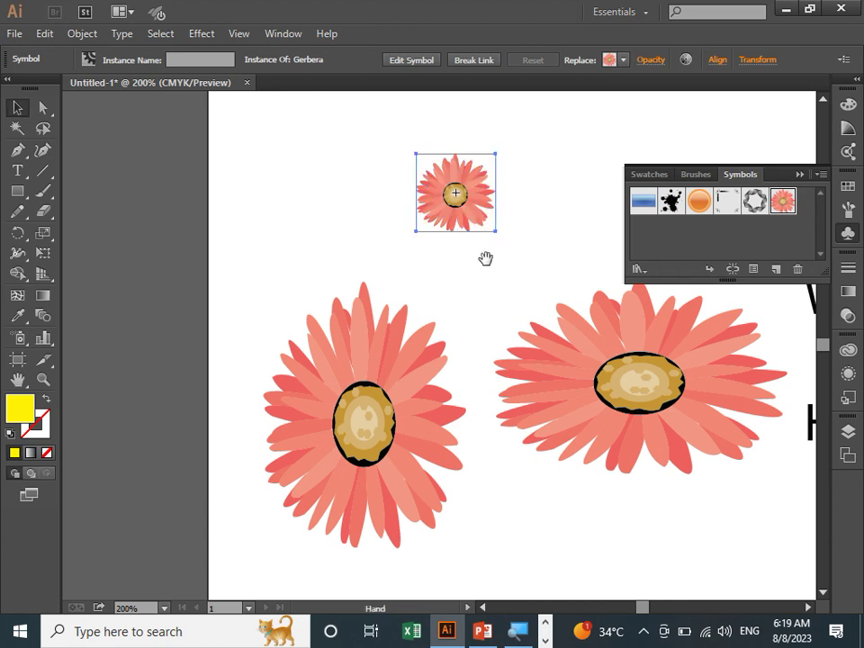
drag(487, 257, 330, 311)
drag(289, 243, 246, 191)
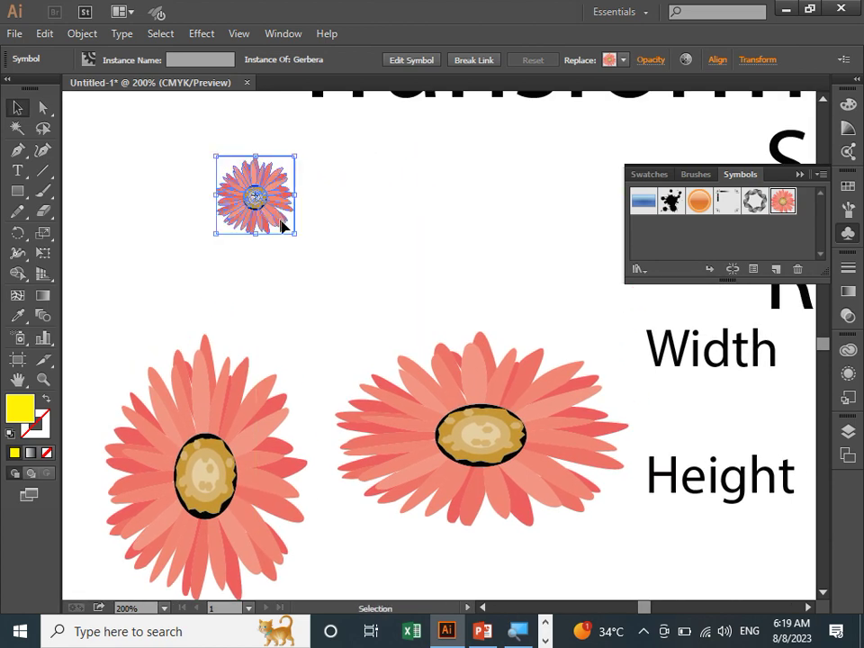
mouse_move(297, 234)
mouse_down()
mouse_move(492, 253)
mouse_move(517, 282)
mouse_move(307, 324)
mouse_move(305, 369)
mouse_move(314, 359)
mouse_move(355, 366)
mouse_move(369, 277)
mouse_move(319, 271)
mouse_move(289, 245)
mouse_move(332, 261)
mouse_up()
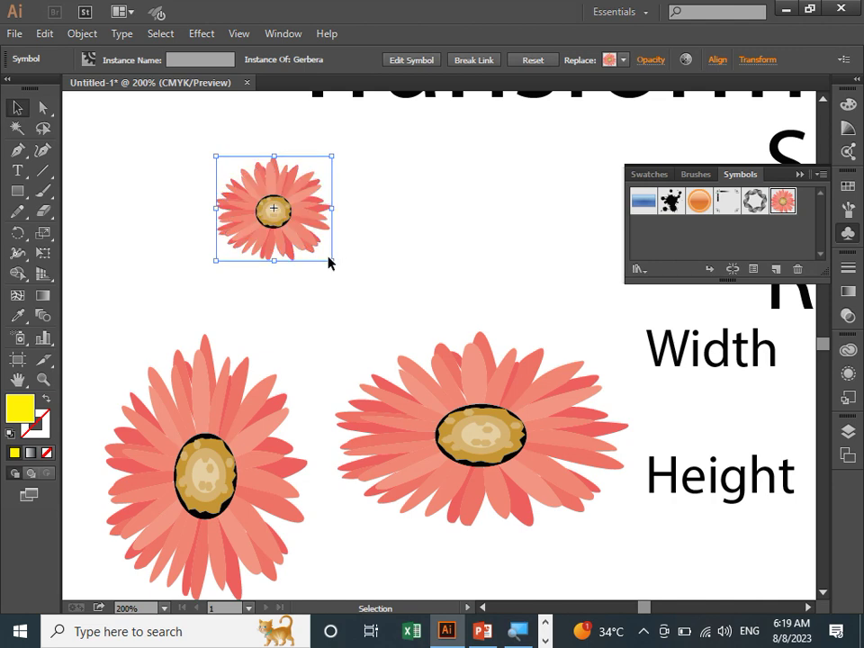
drag(332, 261, 418, 334)
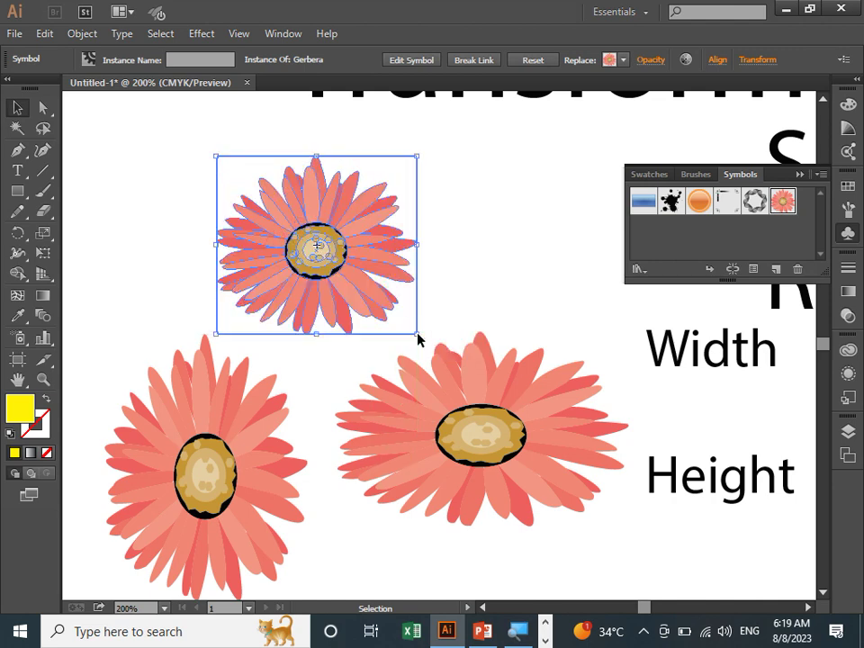
click(432, 275)
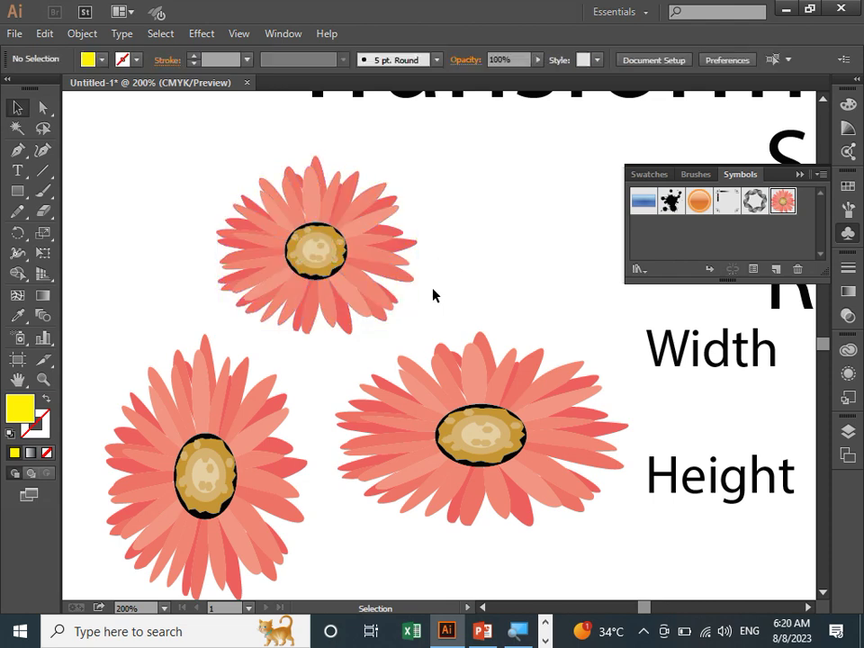
key(ctrl+z)
key(ctrl+z)
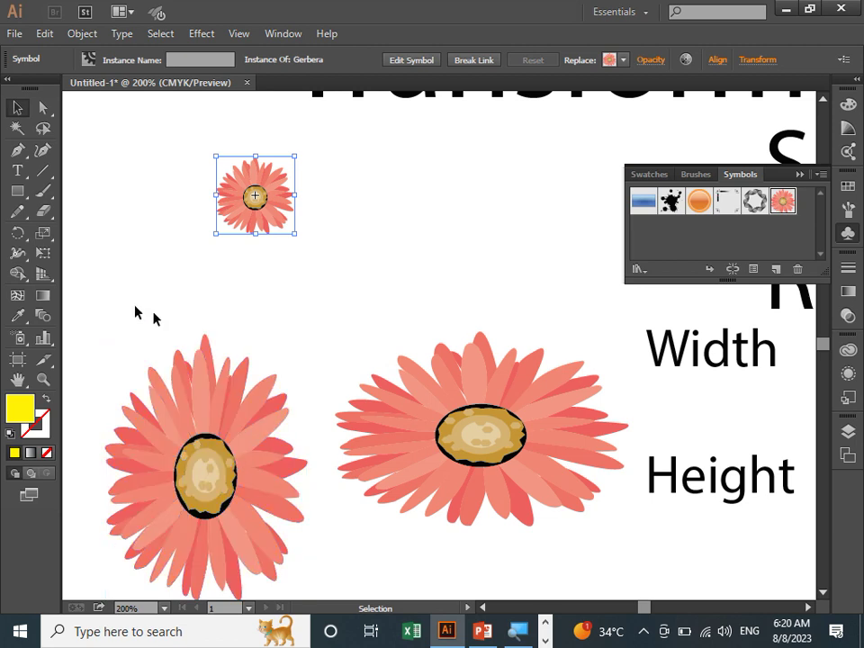
Delete the two stretched flowers, keeping the small original selected
drag(151, 312, 435, 525)
key(Delete)
click(270, 218)
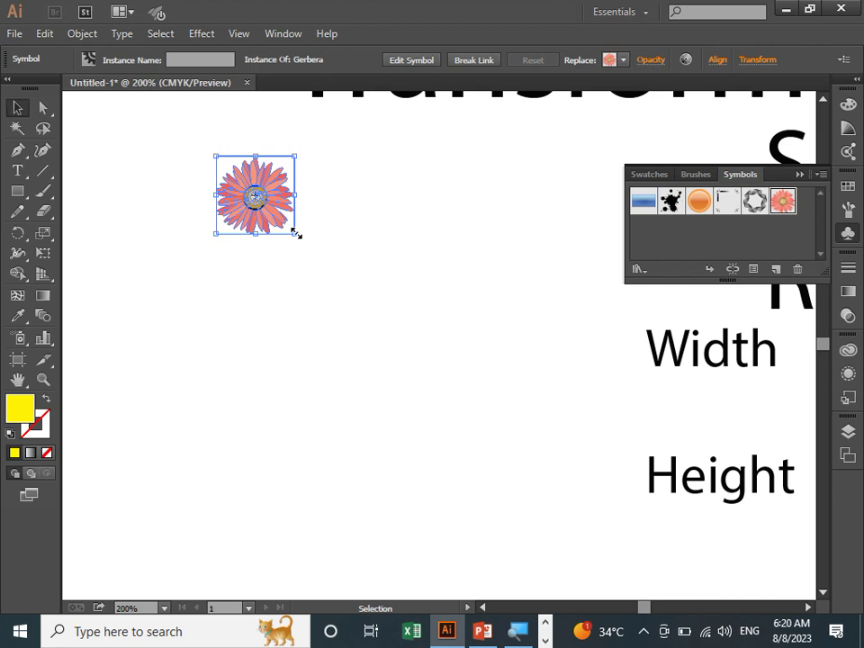
Enlarge the small Gerbera flower evenly to about 166 × 165 pt
mouse_move(296, 233)
mouse_down()
mouse_move(454, 427)
mouse_move(318, 267)
mouse_move(564, 487)
mouse_move(517, 469)
mouse_move(361, 469)
mouse_move(332, 458)
mouse_move(498, 469)
mouse_move(652, 442)
mouse_move(661, 397)
mouse_move(589, 396)
mouse_move(667, 408)
mouse_up()
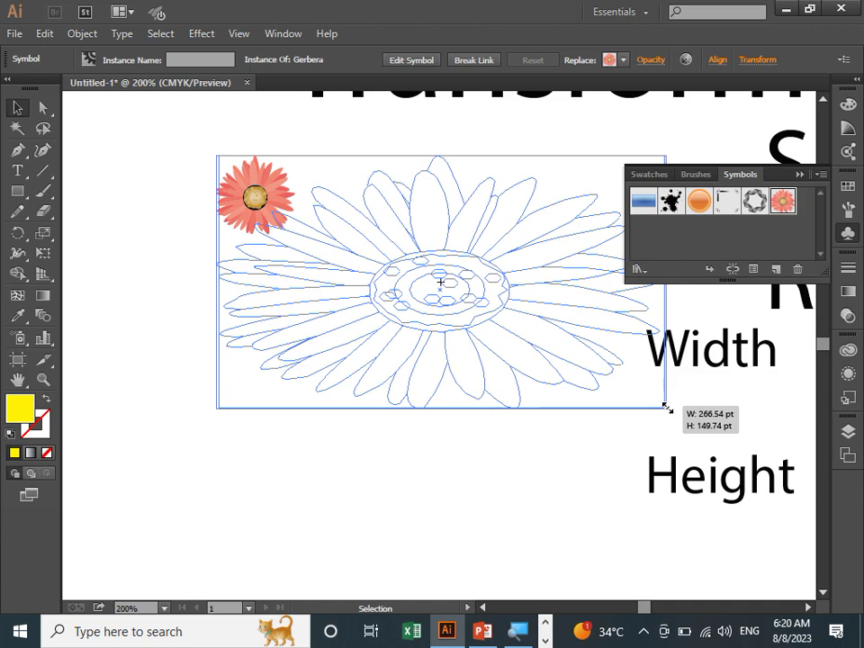
mouse_move(667, 408)
mouse_down()
mouse_move(697, 494)
mouse_move(594, 467)
mouse_move(379, 284)
mouse_move(559, 413)
mouse_move(606, 464)
mouse_move(498, 414)
mouse_move(511, 434)
mouse_up()
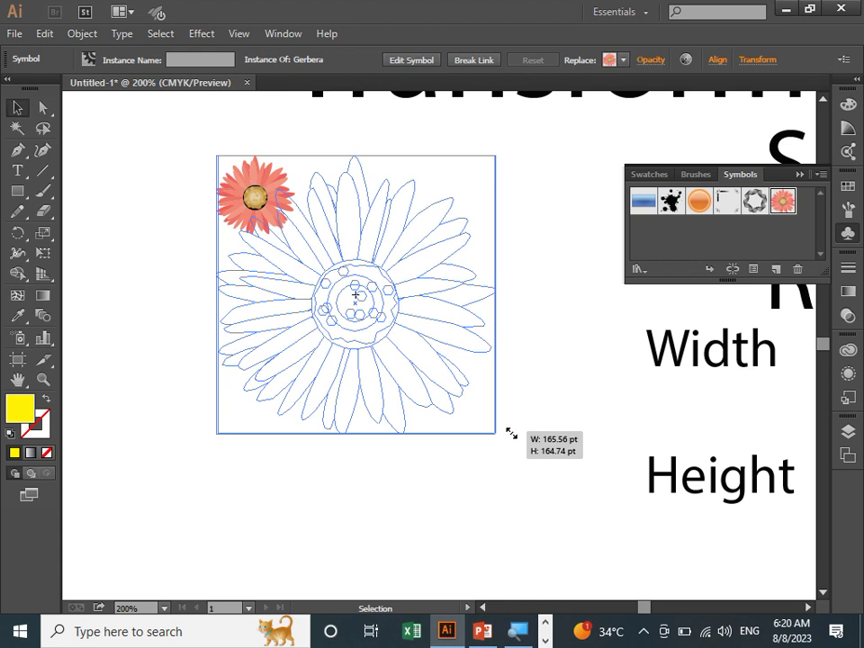
drag(511, 433, 510, 436)
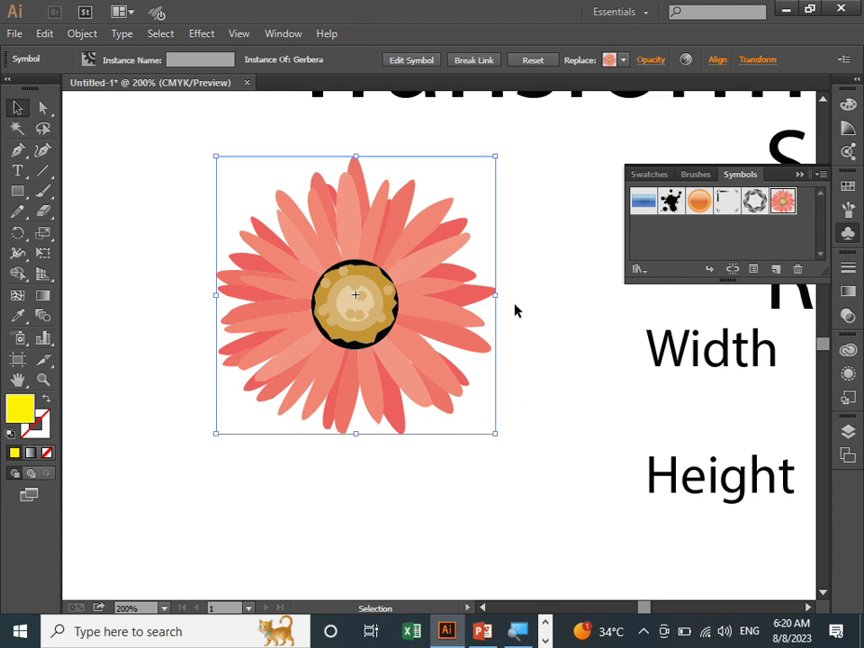
drag(498, 302, 502, 300)
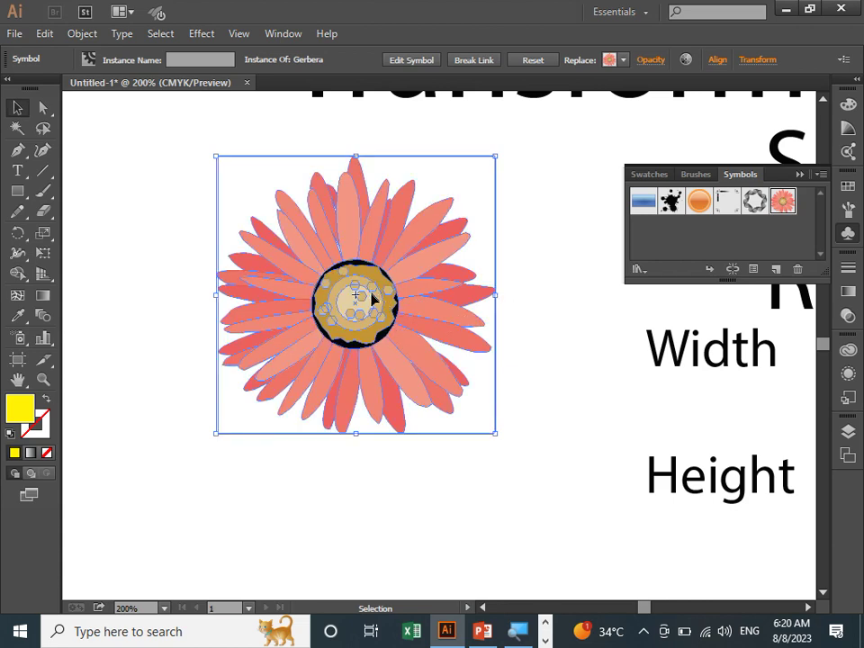
Rotate the enlarged Gerbera flower to tilt it about 11° from upright
scroll(492, 407, up, 3)
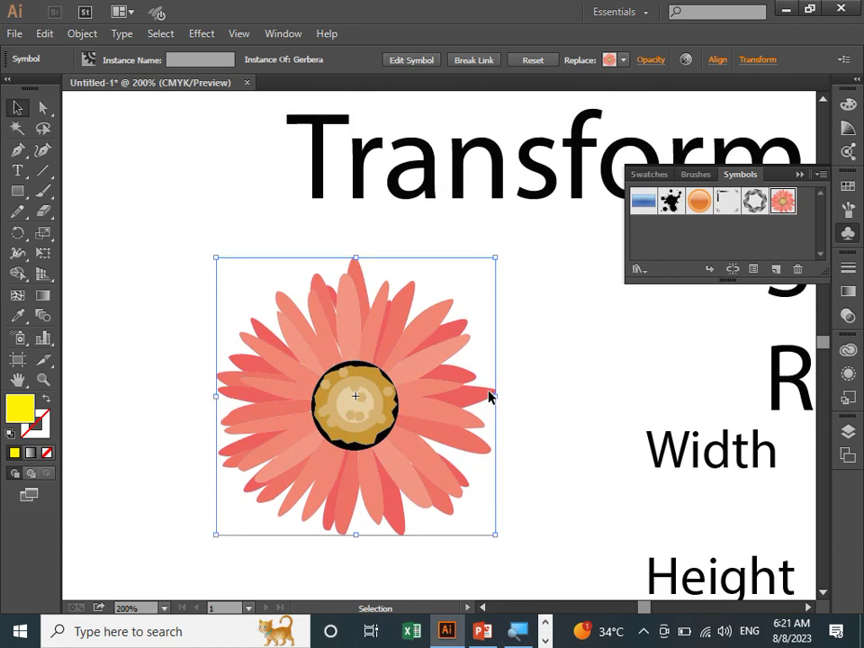
drag(497, 250, 472, 281)
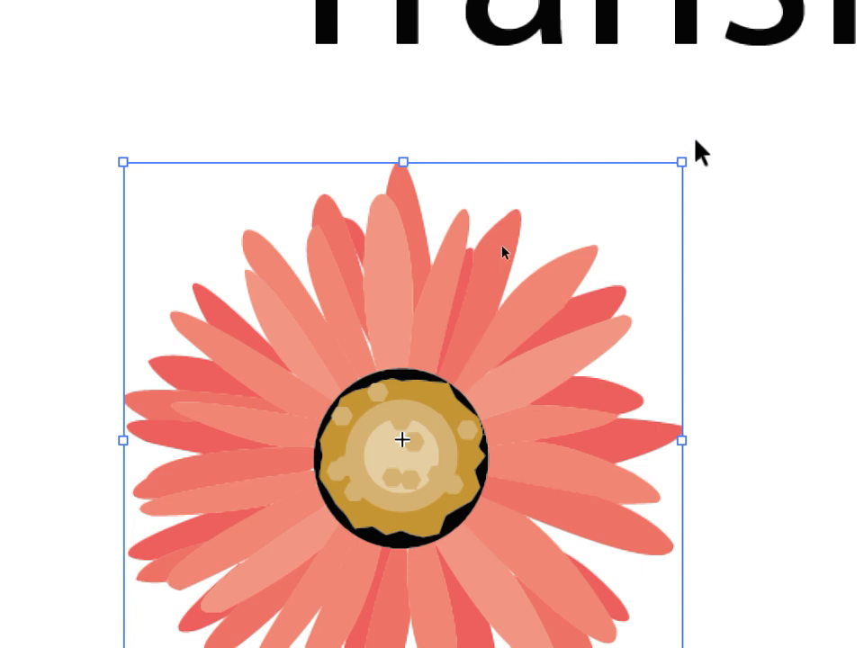
mouse_move(691, 145)
mouse_down()
mouse_move(811, 301)
mouse_move(590, 633)
mouse_move(376, 629)
mouse_move(221, 572)
mouse_move(150, 324)
mouse_move(274, 143)
mouse_move(451, 131)
mouse_move(456, 144)
mouse_up()
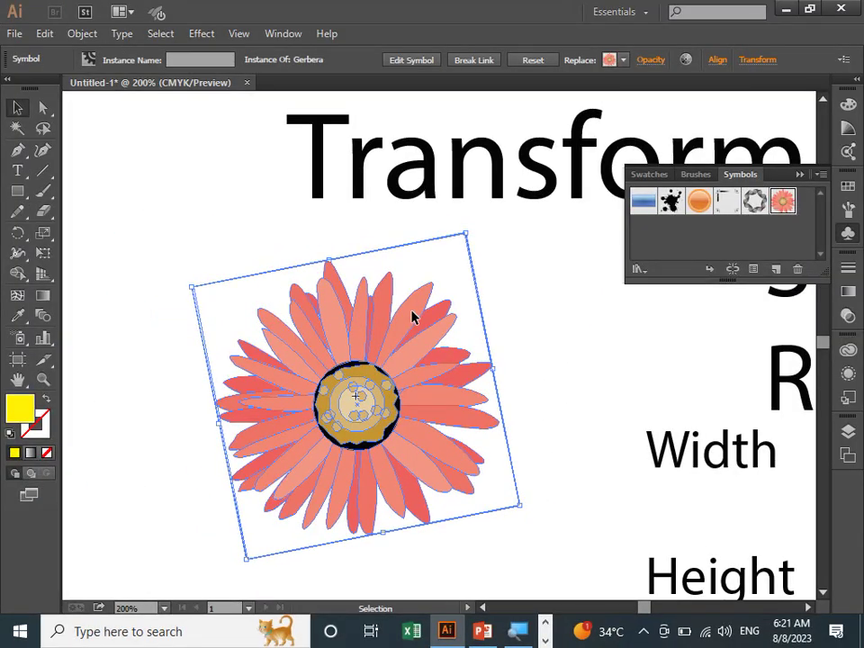